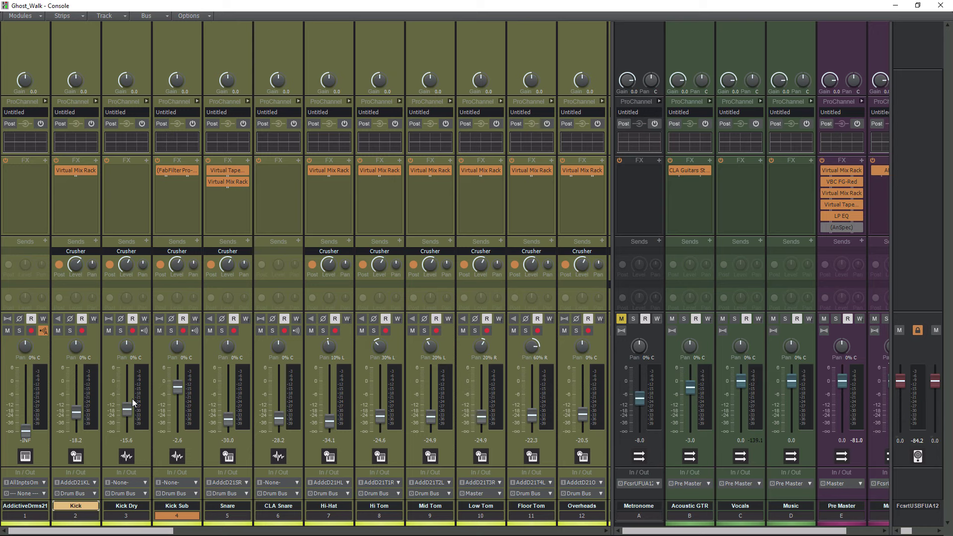
# Select the Kick through Kick Sub strips and bring up the Group Manager's group list
pyautogui.click(73, 516)
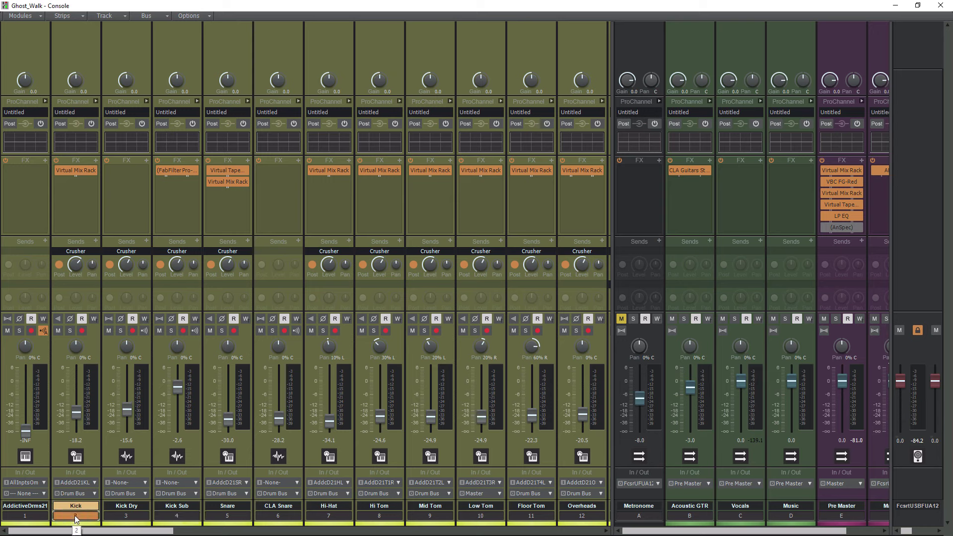
pyautogui.keyDown('shift'); pyautogui.click(182, 519); pyautogui.keyUp('shift')
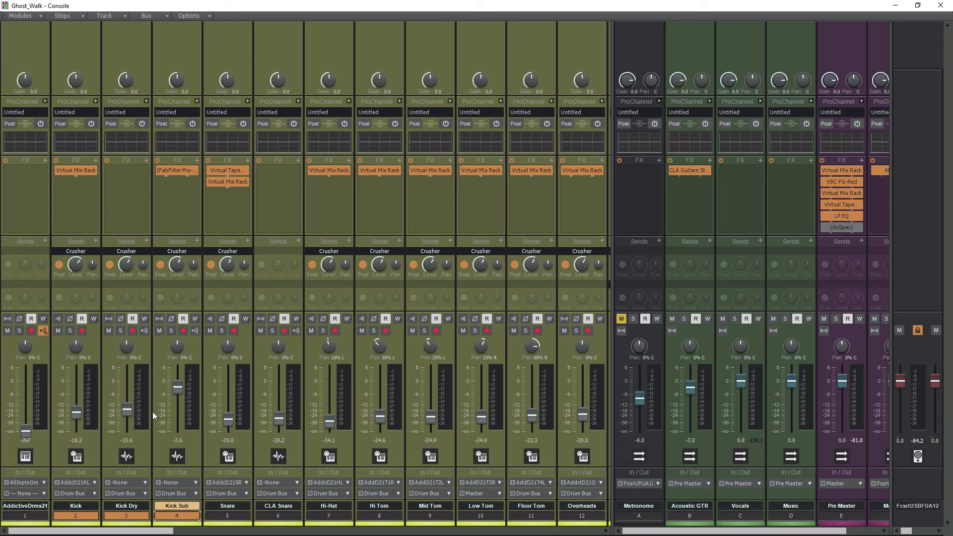
pyautogui.rightClick(126, 411)
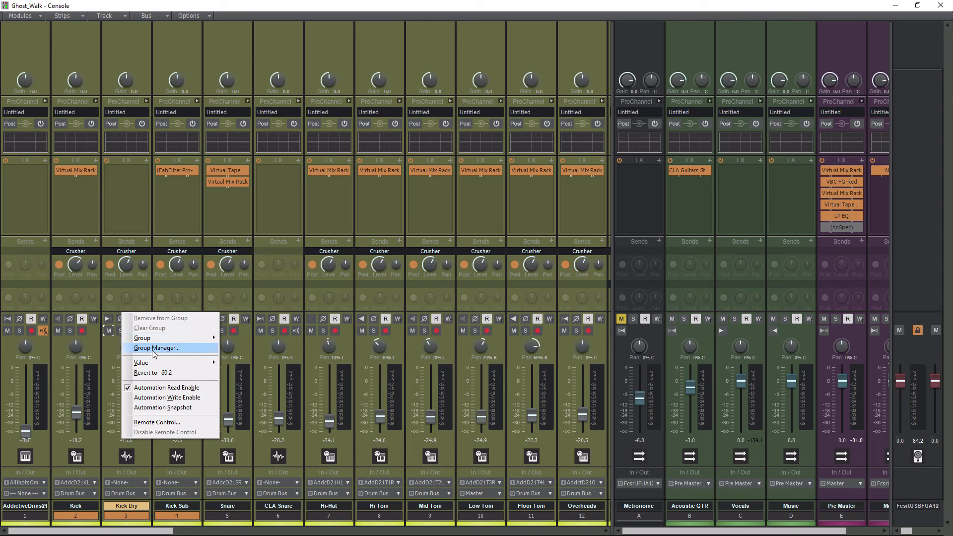
pyautogui.moveTo(158, 340)
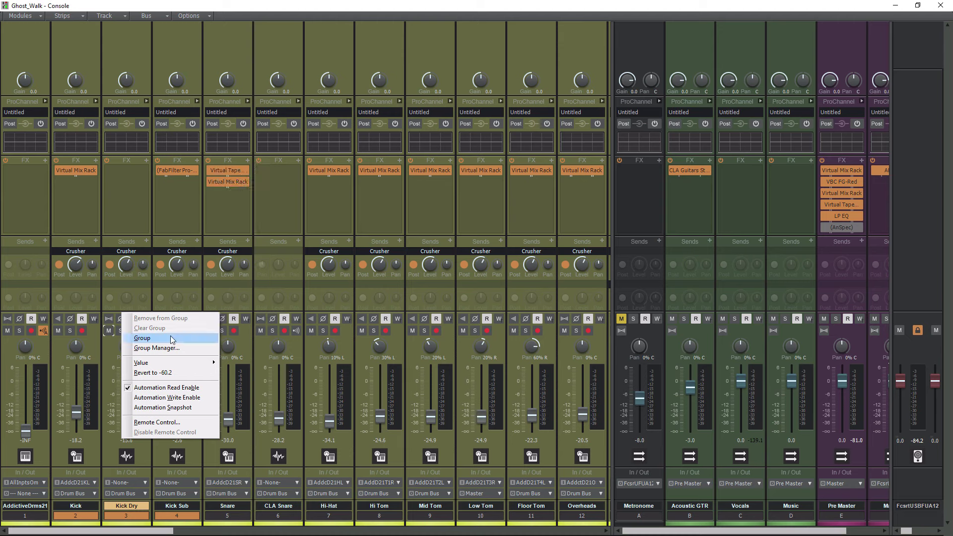
pyautogui.click(150, 348)
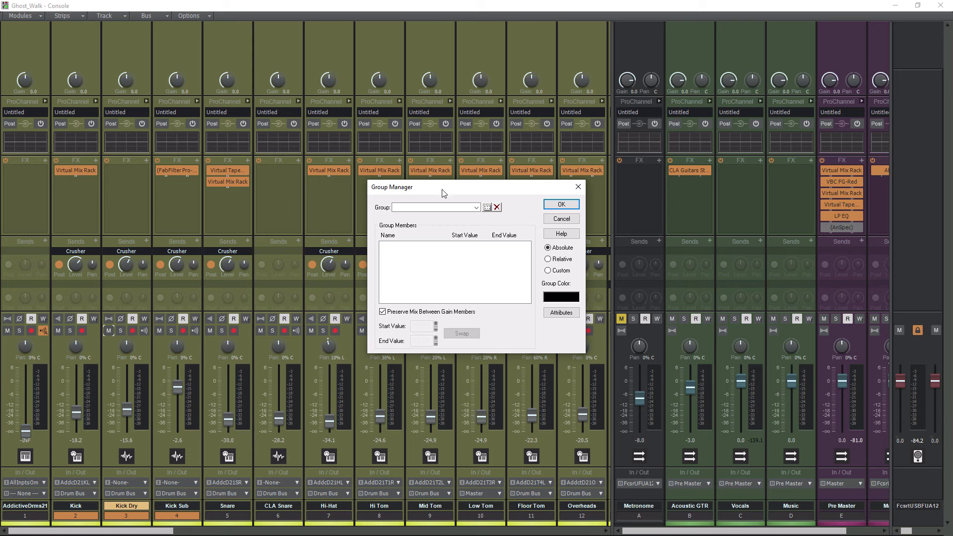
pyautogui.click(476, 207)
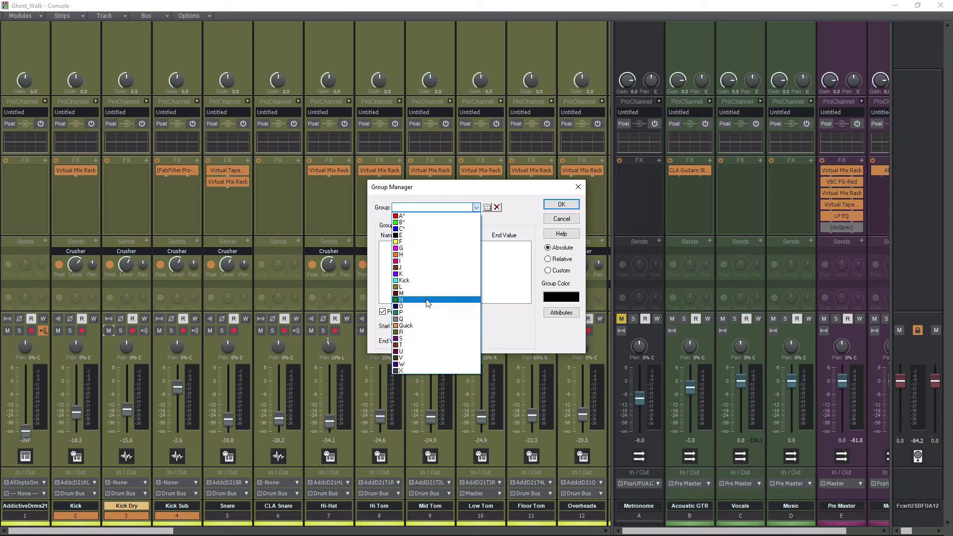
# Name group G 'Kick Level', keep its magenta colour, and close the Group Manager
pyautogui.click(421, 249)
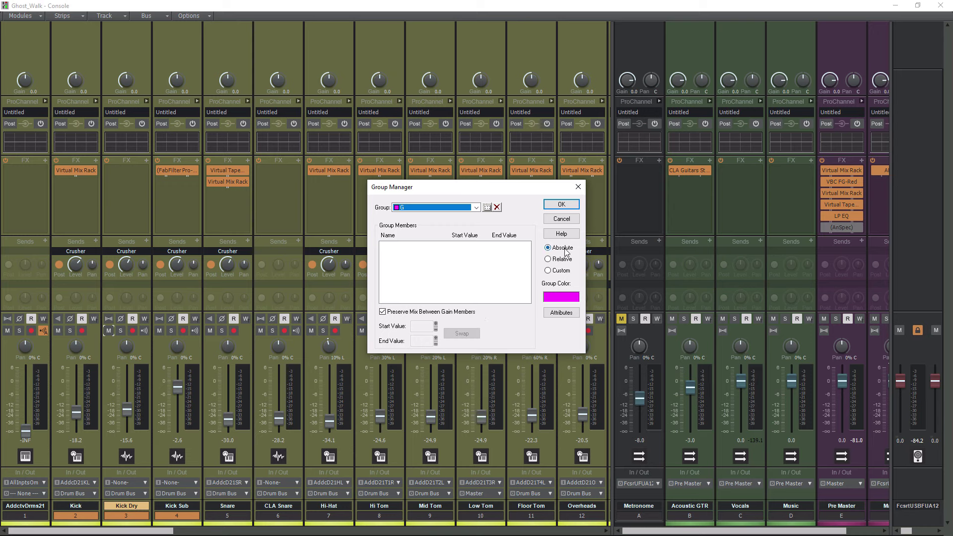
pyautogui.click(560, 311)
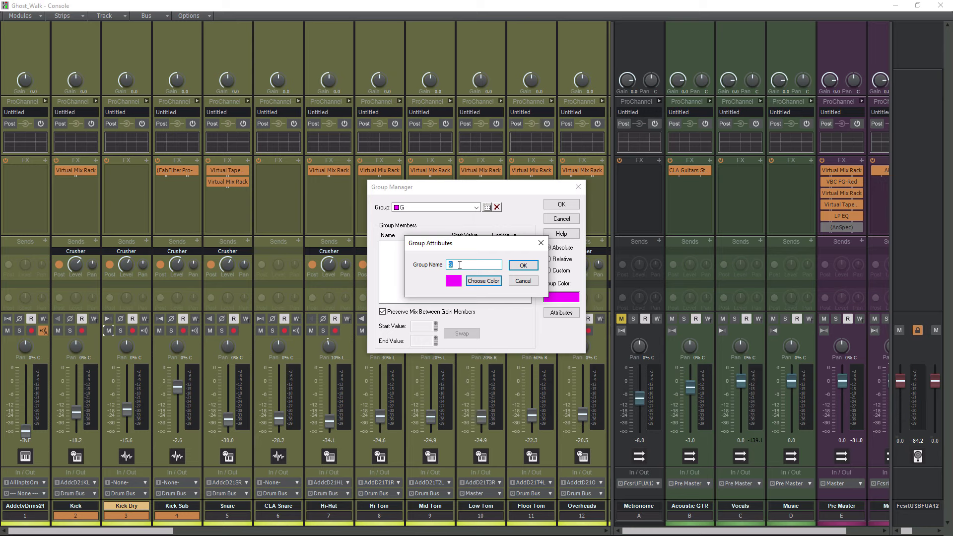
pyautogui.write('Kick Le')
pyautogui.press('BackSpace')
pyautogui.press('BackSpace')
pyautogui.write('vel')
pyautogui.click(473, 281)
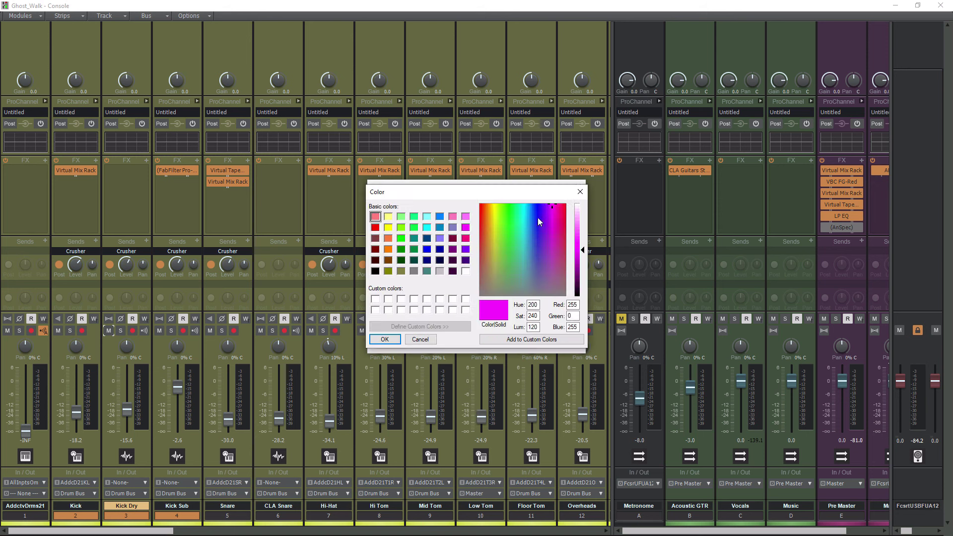
pyautogui.click(580, 192)
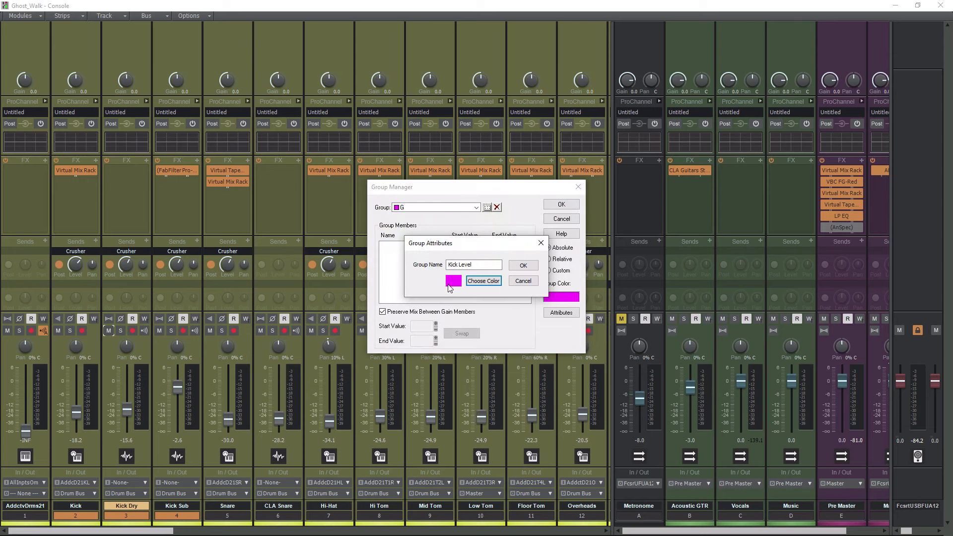
pyautogui.click(523, 265)
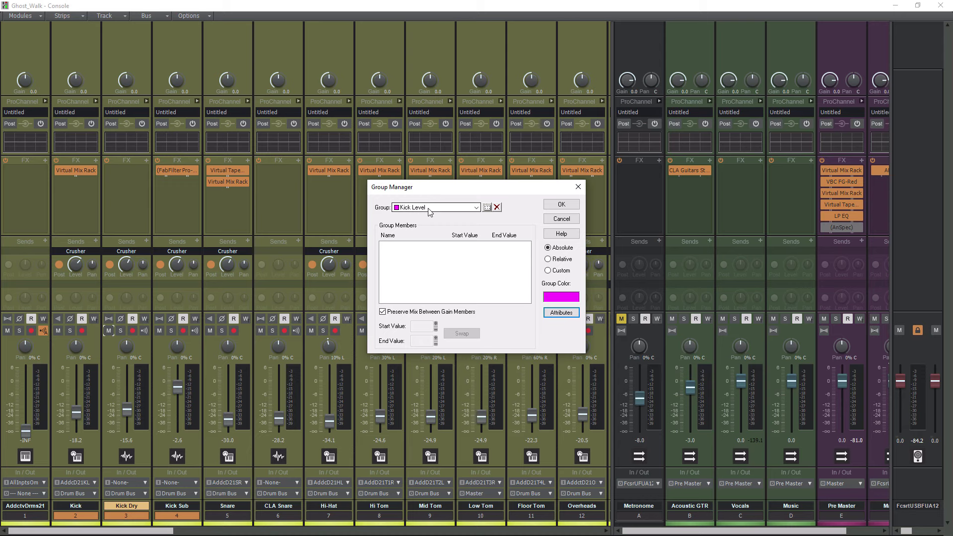
pyautogui.click(562, 205)
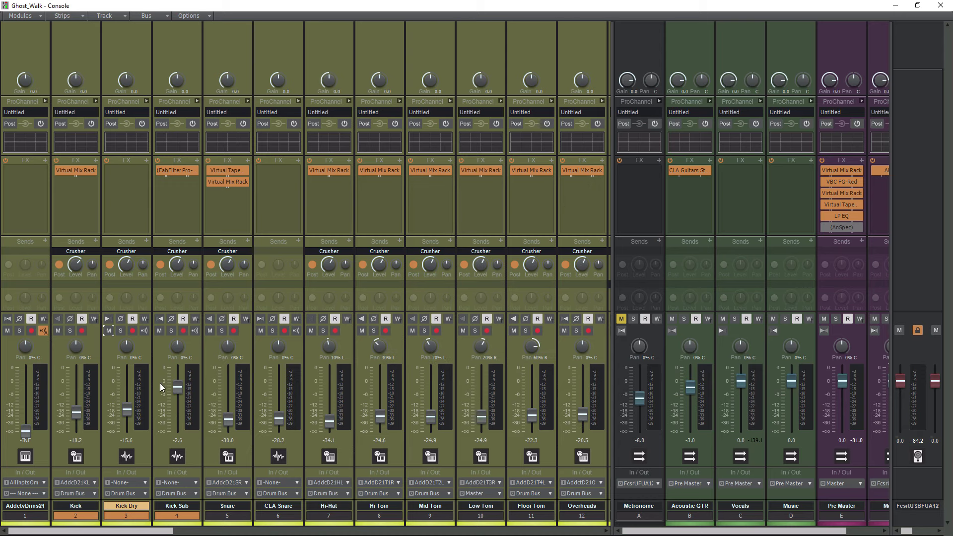
# Assign the selected kick faders to the Kick Level group
pyautogui.rightClick(127, 407)
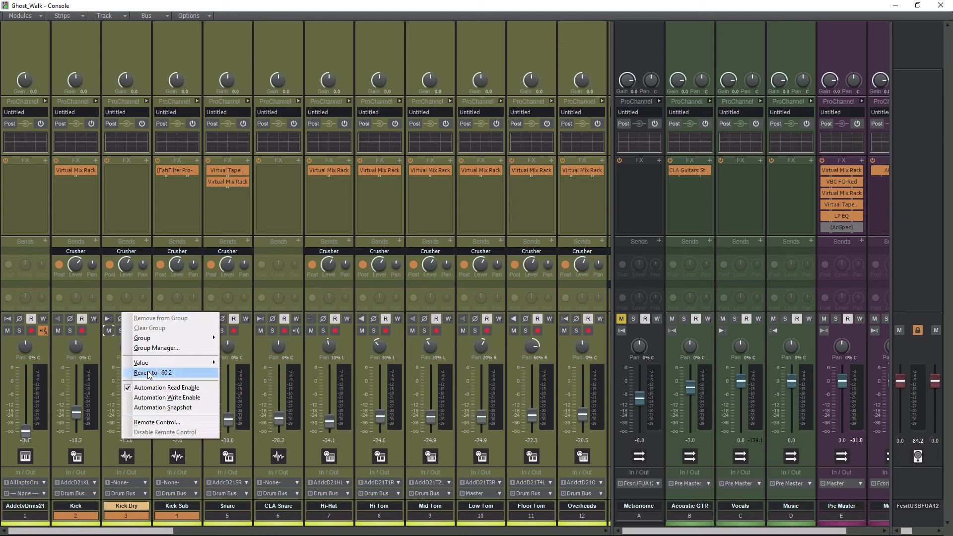
pyautogui.moveTo(155, 340)
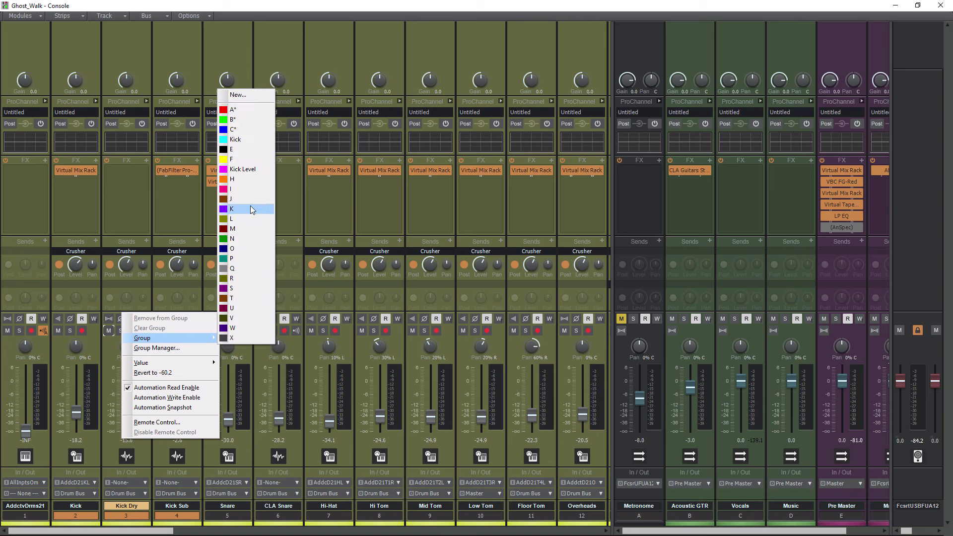
pyautogui.click(240, 169)
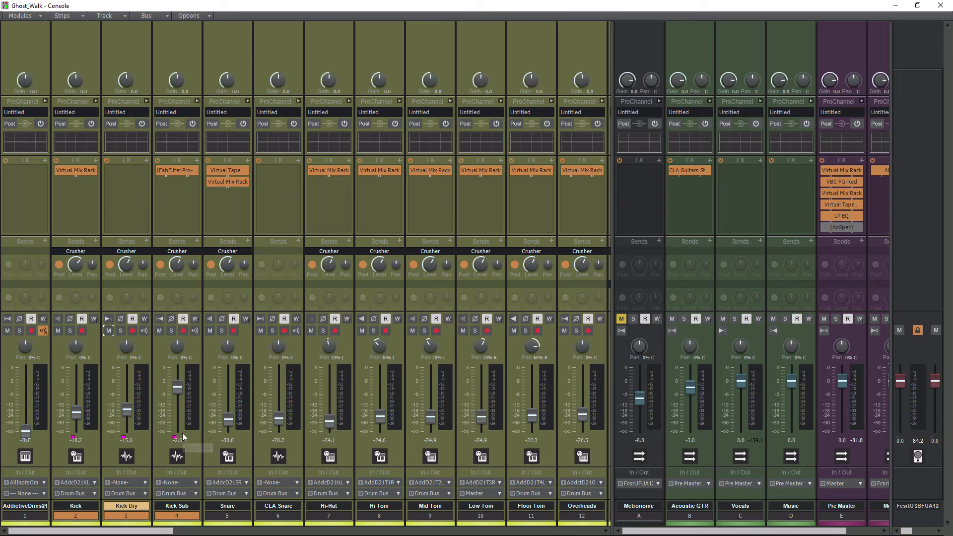
# Move the Kick Sub and Kick faders to confirm the grouped kicks follow
pyautogui.moveTo(175, 387); pyautogui.dragTo(175, 405)
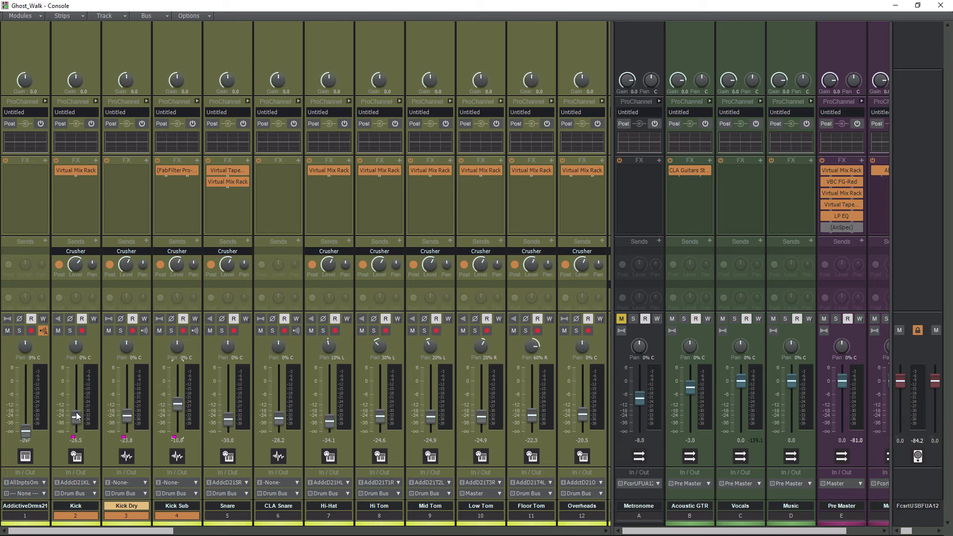
pyautogui.moveTo(76, 417); pyautogui.dragTo(76, 415)
pyautogui.scroll(-1, 127, 414)
# From Kick's mute, create dark blue group O named 'Kick Mute' in the Group Manager
pyautogui.rightClick(59, 329)
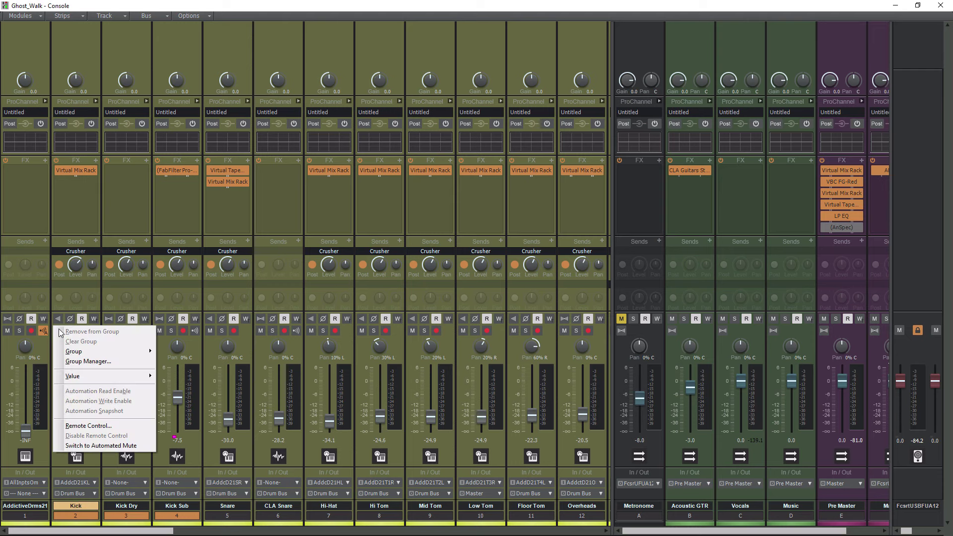
pyautogui.click(88, 361)
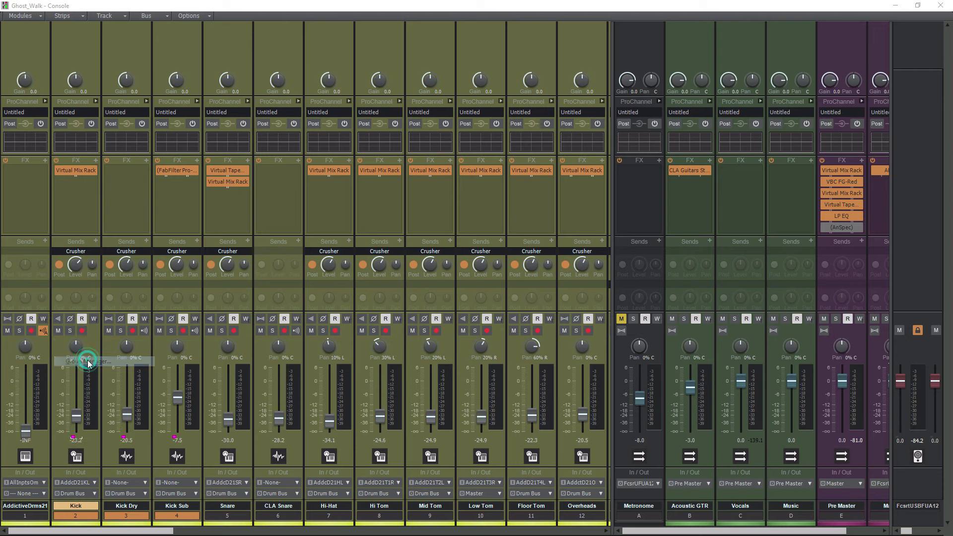
pyautogui.click(462, 207)
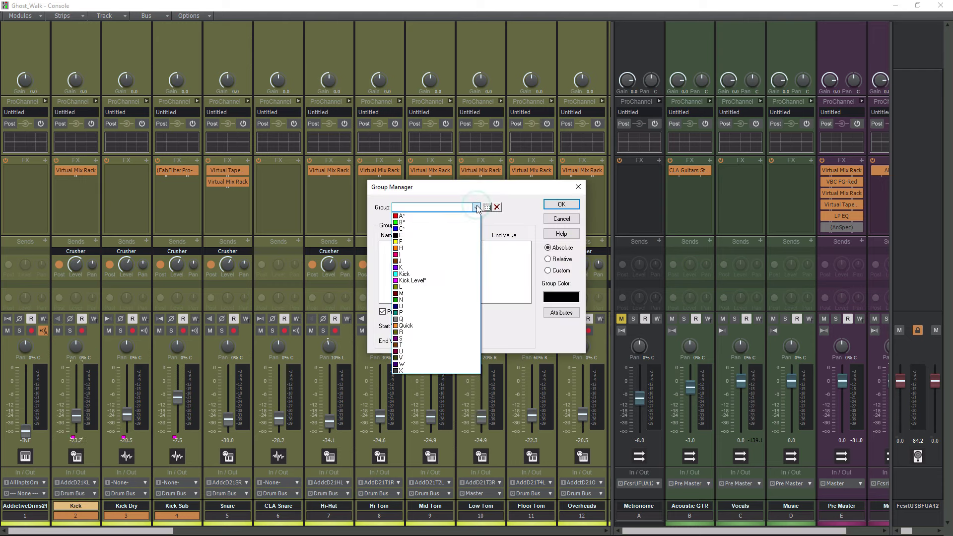
pyautogui.click(404, 307)
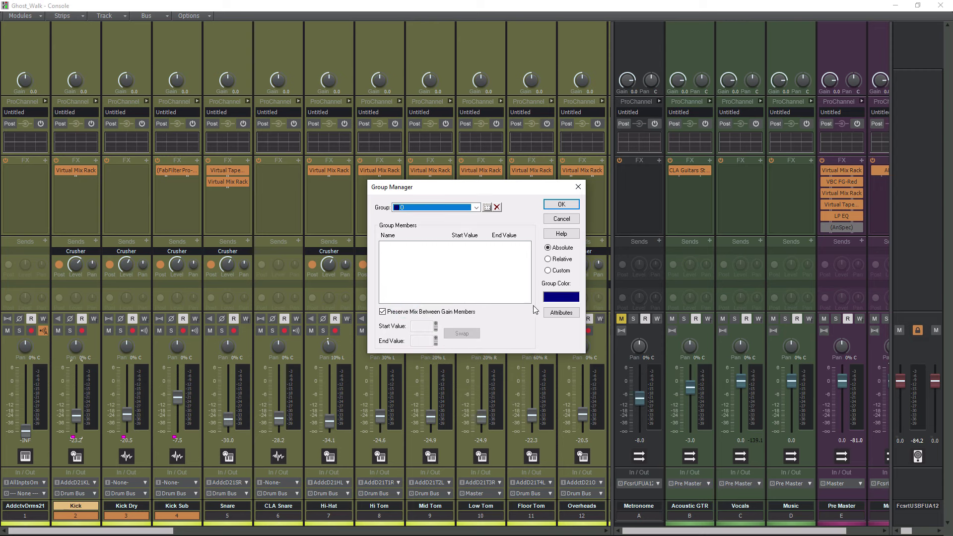
pyautogui.click(556, 313)
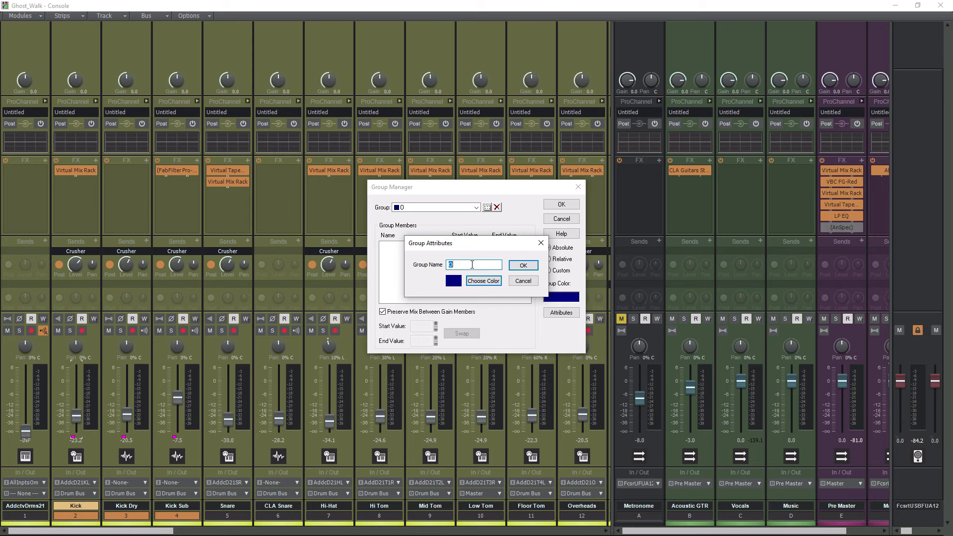
pyautogui.write('Kick Mue')
pyautogui.press('BackSpace')
pyautogui.write('te')
pyautogui.click(524, 267)
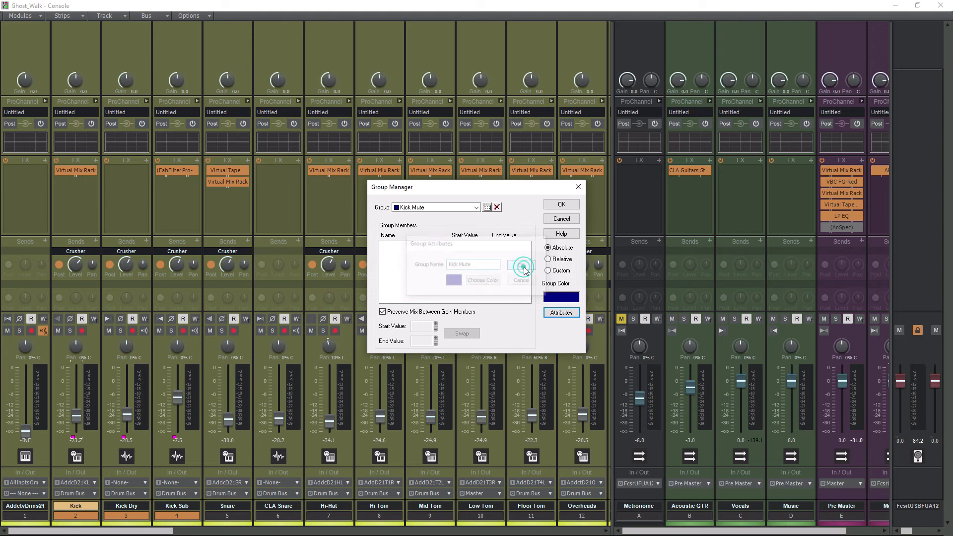
pyautogui.click(562, 206)
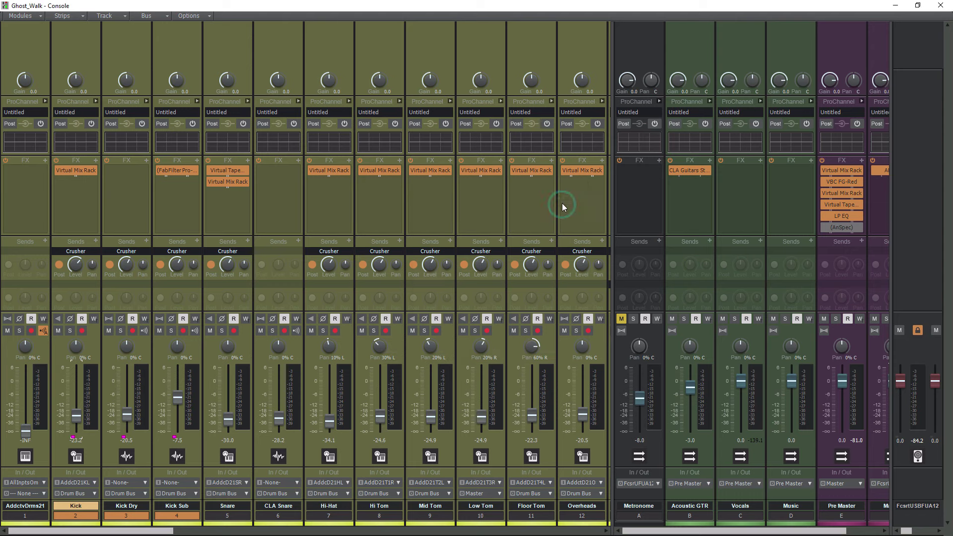
# Assign the kick mute buttons to the Kick Mute group
pyautogui.rightClick(59, 332)
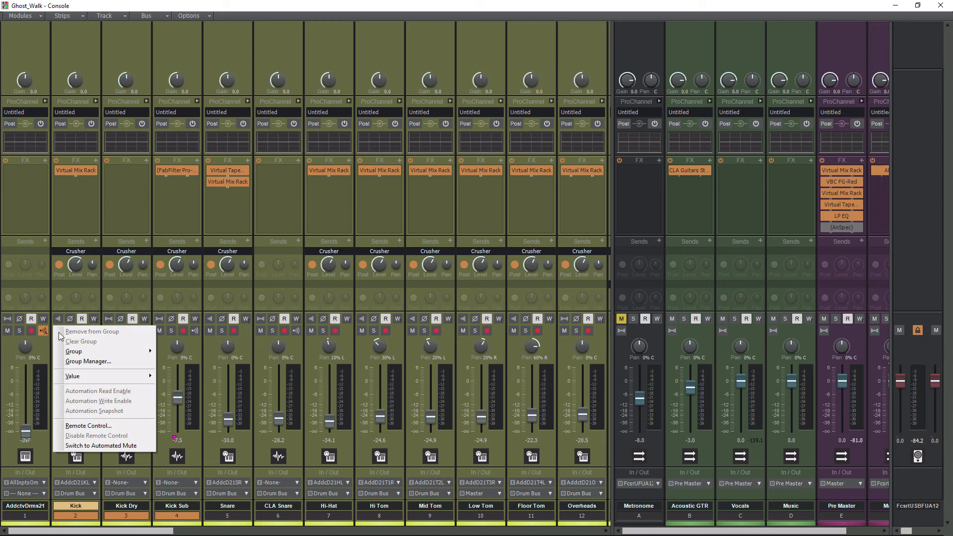
pyautogui.moveTo(87, 351)
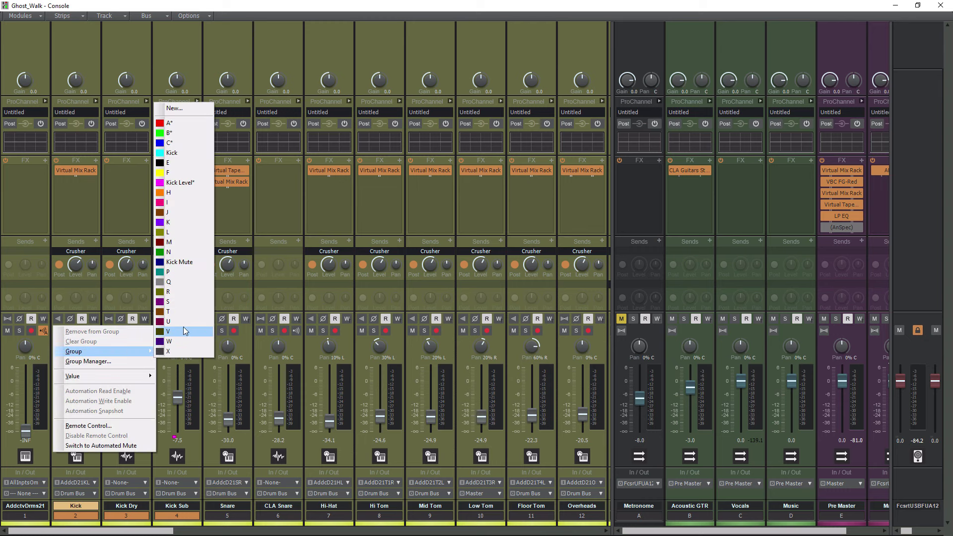
pyautogui.click(187, 262)
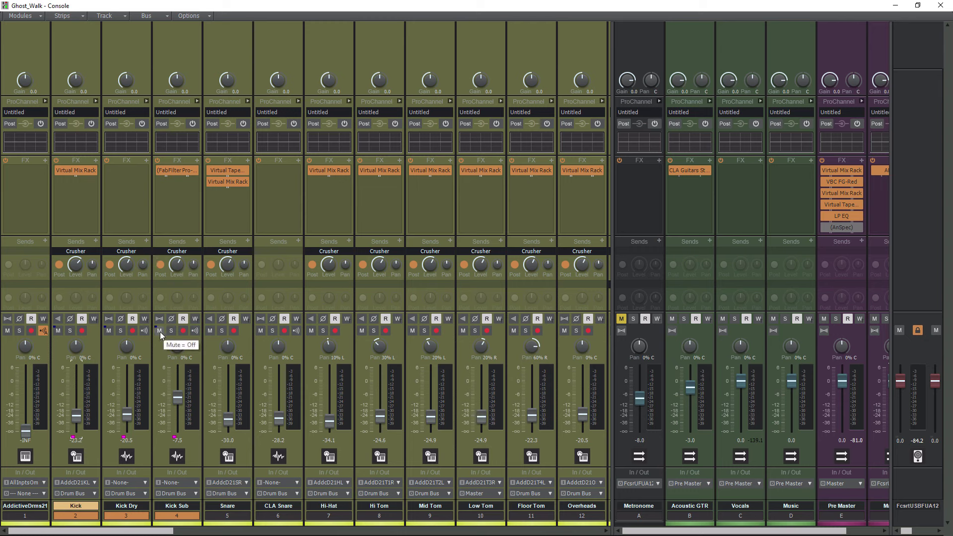
# Toggle the Kick and Kick Dry mutes on and off to confirm they switch together
pyautogui.click(57, 333)
pyautogui.click(56, 331)
pyautogui.click(58, 332)
pyautogui.click(58, 332)
pyautogui.click(107, 331)
pyautogui.click(108, 331)
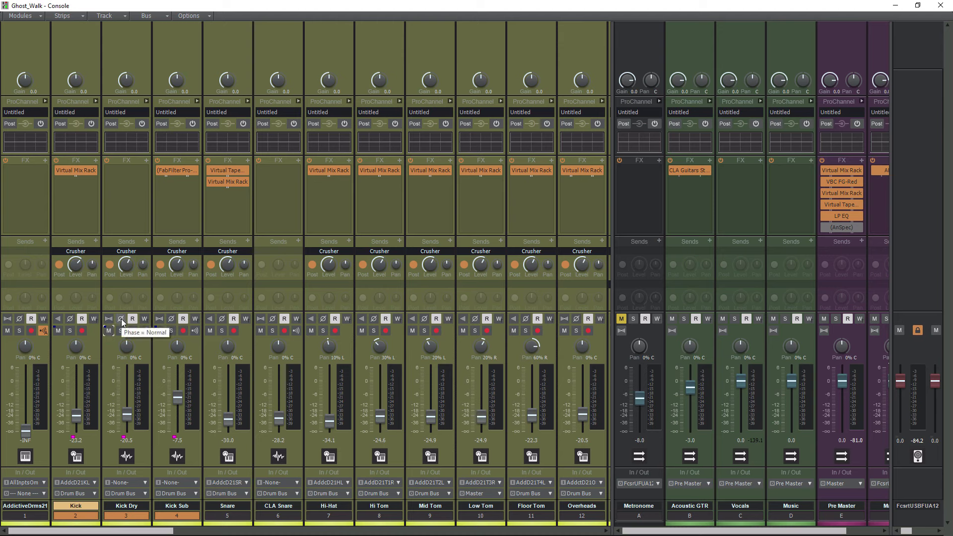